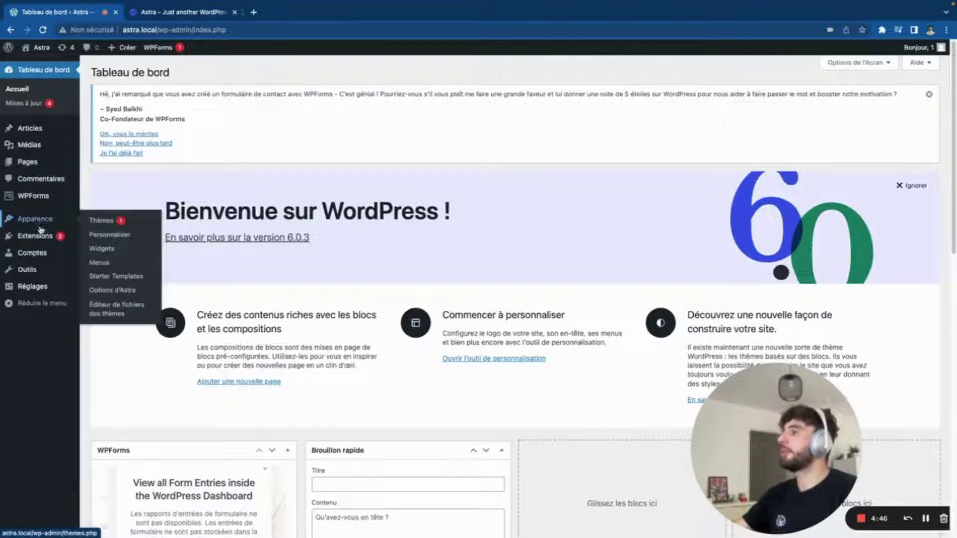
# Step: Search the WordPress plugin directory for "updraftplus" to add a new extension
pyautogui.moveTo(37, 239)
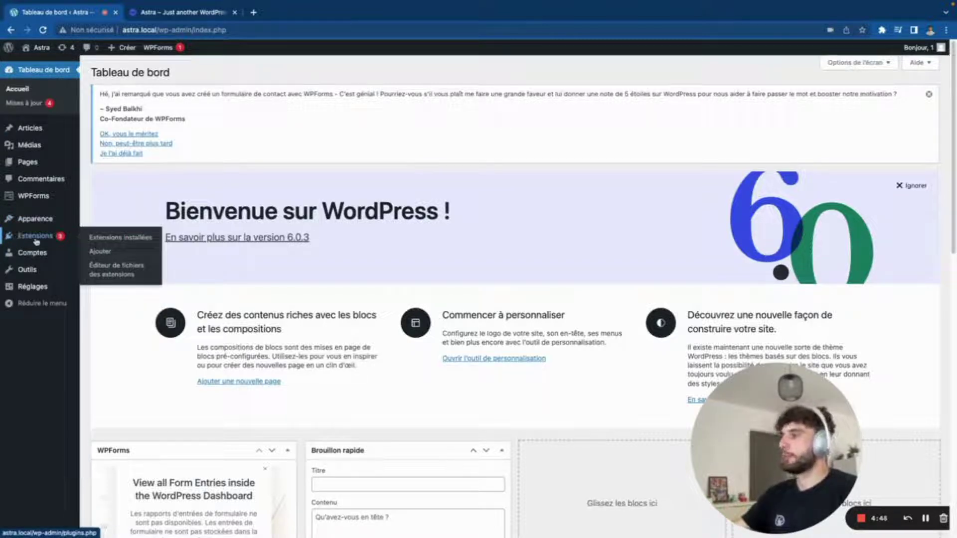
pyautogui.click(36, 239)
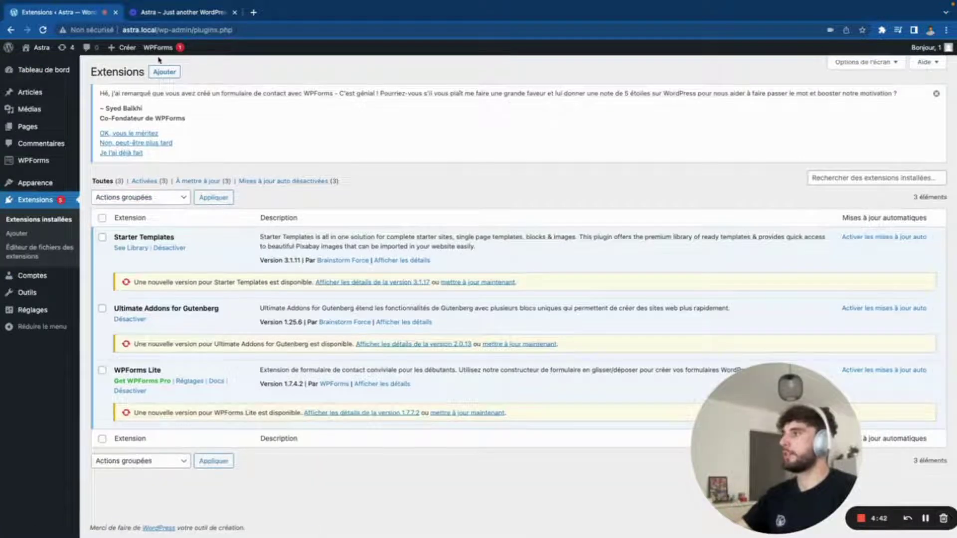
pyautogui.click(178, 76)
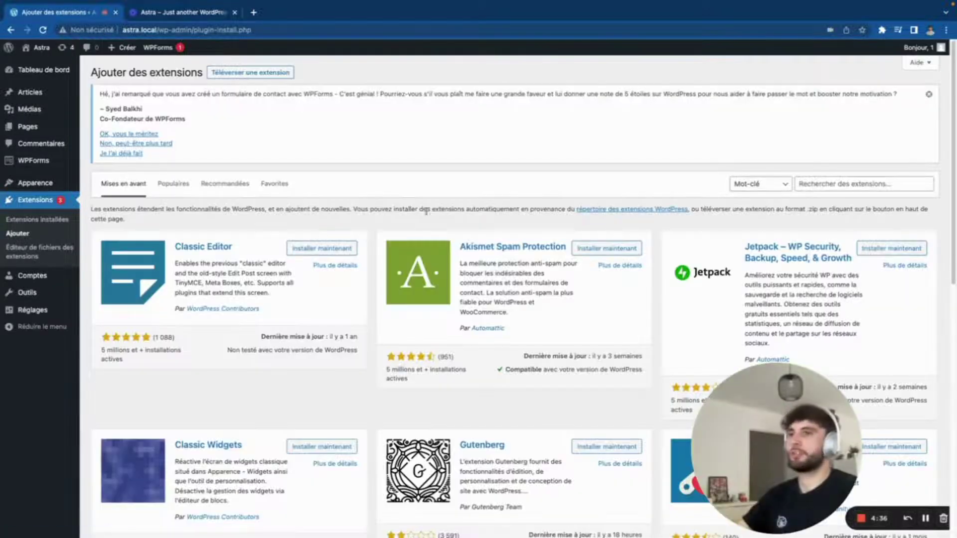
pyautogui.click(835, 188)
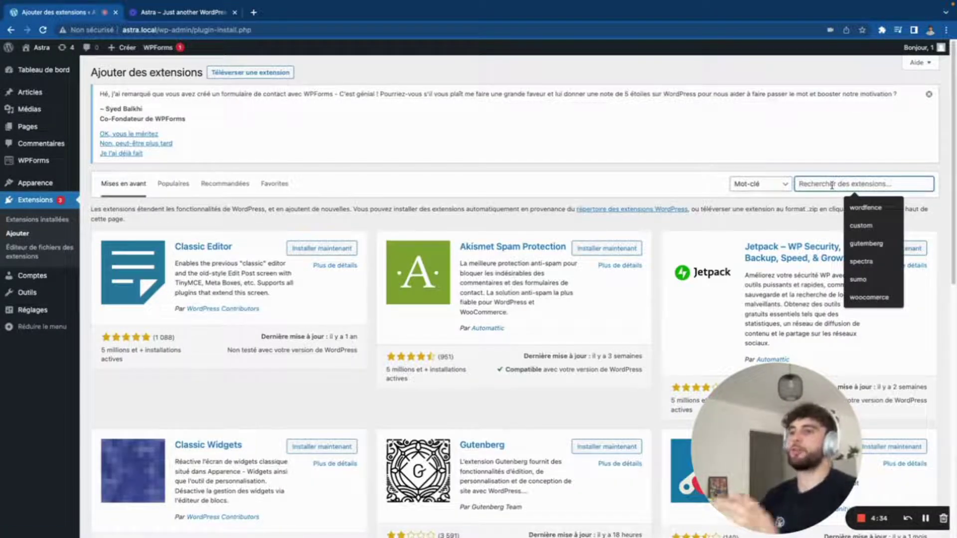
pyautogui.write('u')
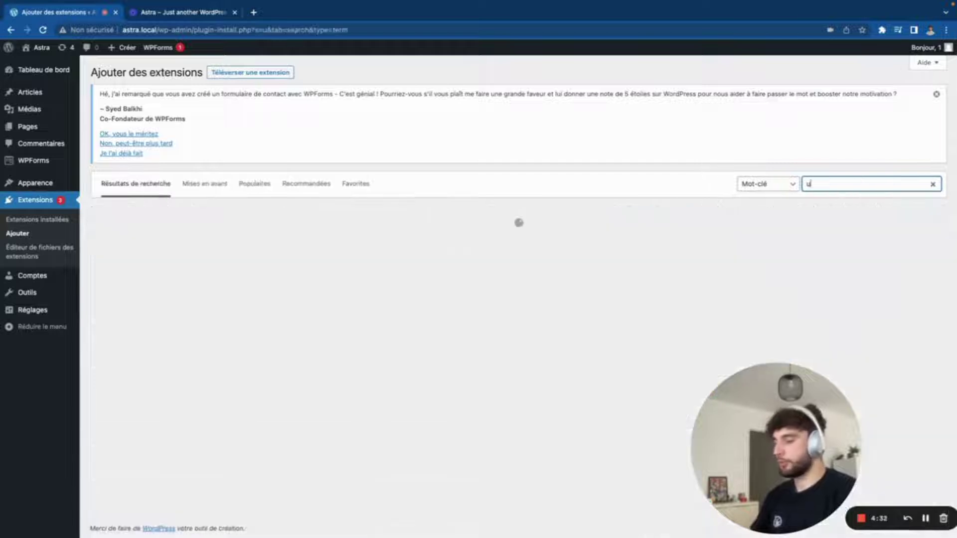
pyautogui.write('p')
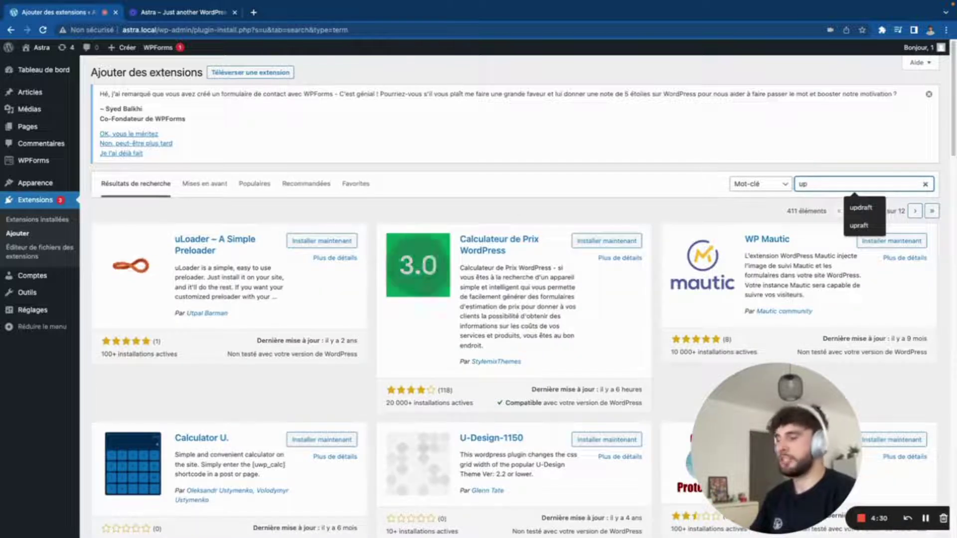
pyautogui.write('draft')
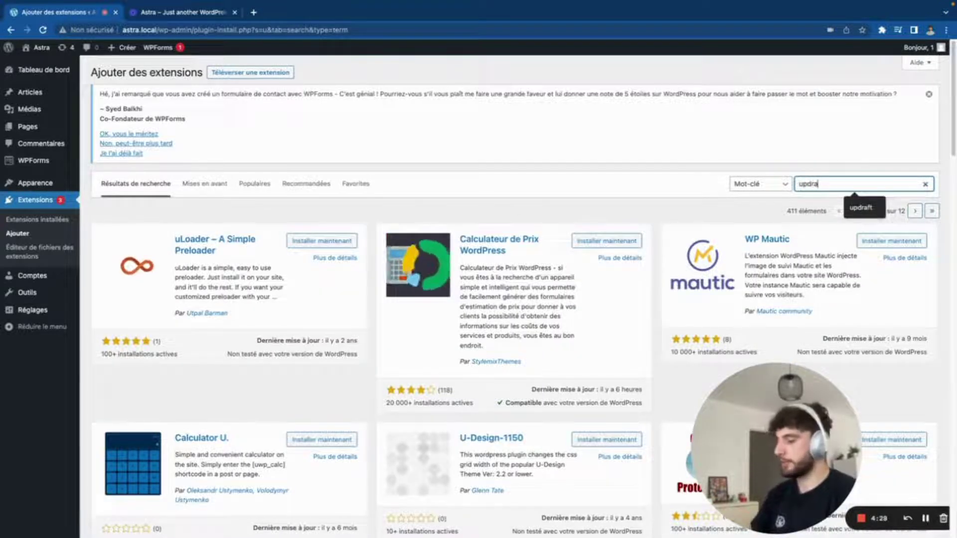
pyautogui.write('plus')
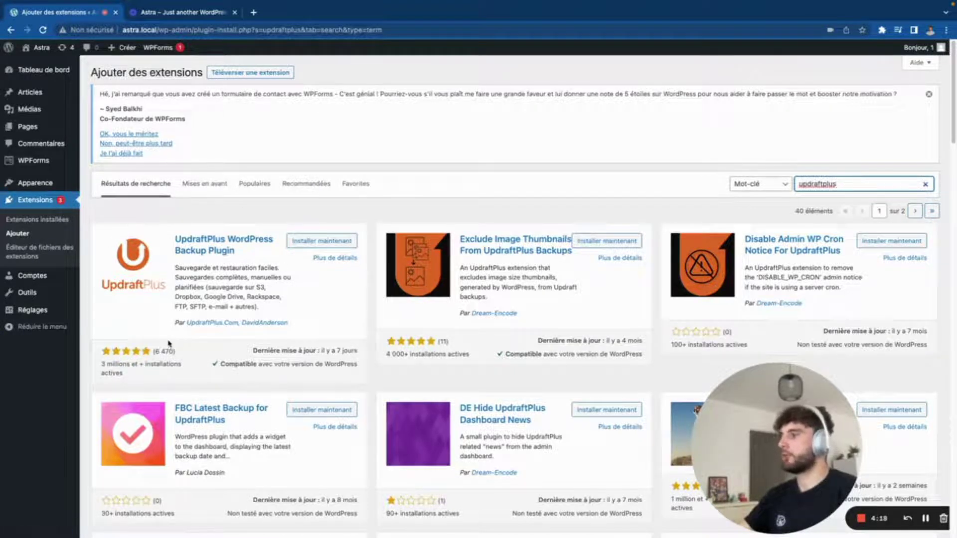
# Step: Install and activate the UpdraftPlus WordPress Backup Plugin
pyautogui.click(176, 353)
pyautogui.moveTo(151, 352); pyautogui.dragTo(327, 350)
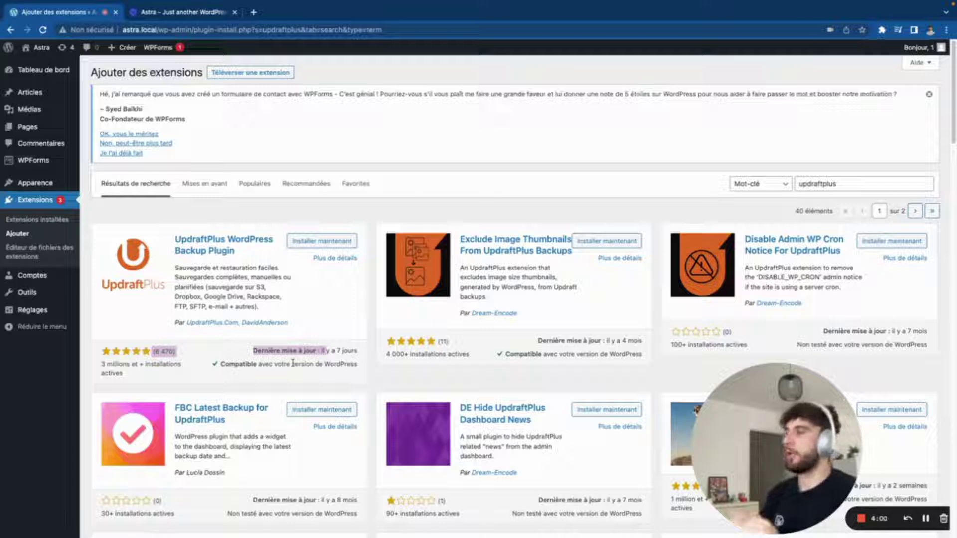
pyautogui.scroll(-1, 294, 319)
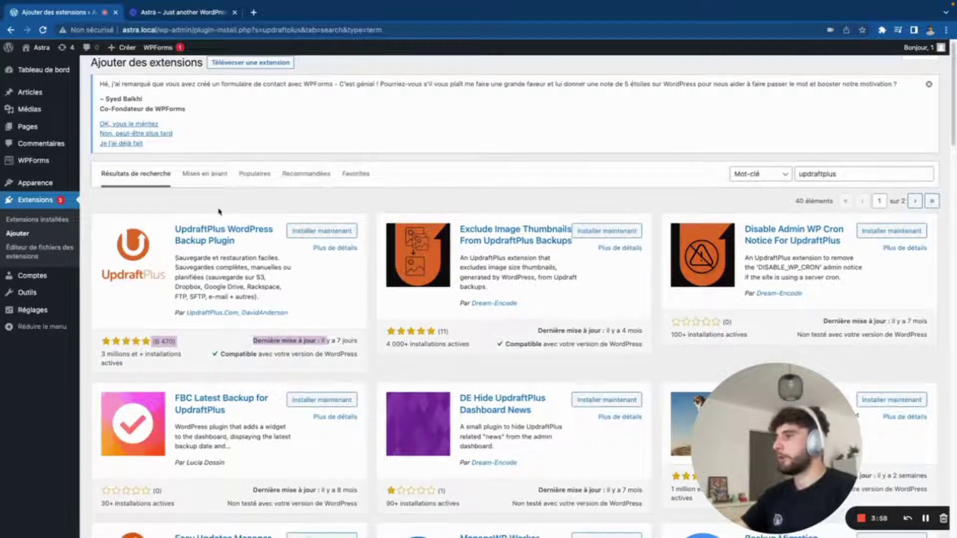
pyautogui.click(312, 233)
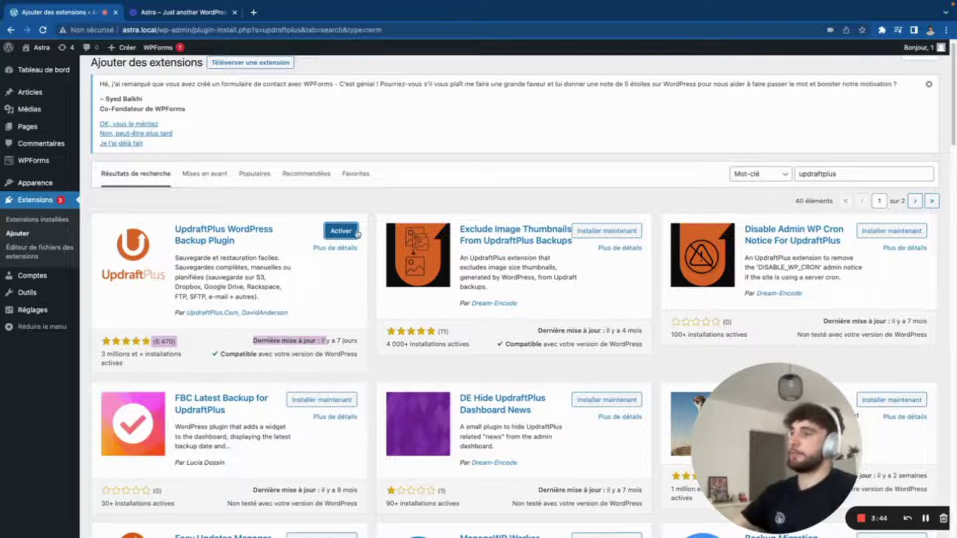
pyautogui.click(343, 231)
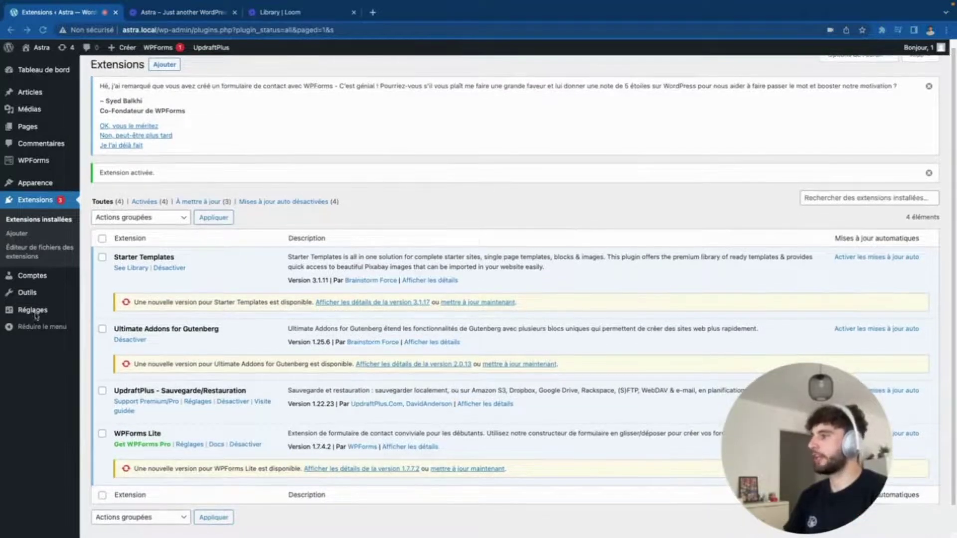
# Step: Open the UpdraftPlus backup page (Sauvegardes UpdraftPlus) and review its section of existing backups
pyautogui.moveTo(35, 314)
pyautogui.scroll(1, 105, 315)
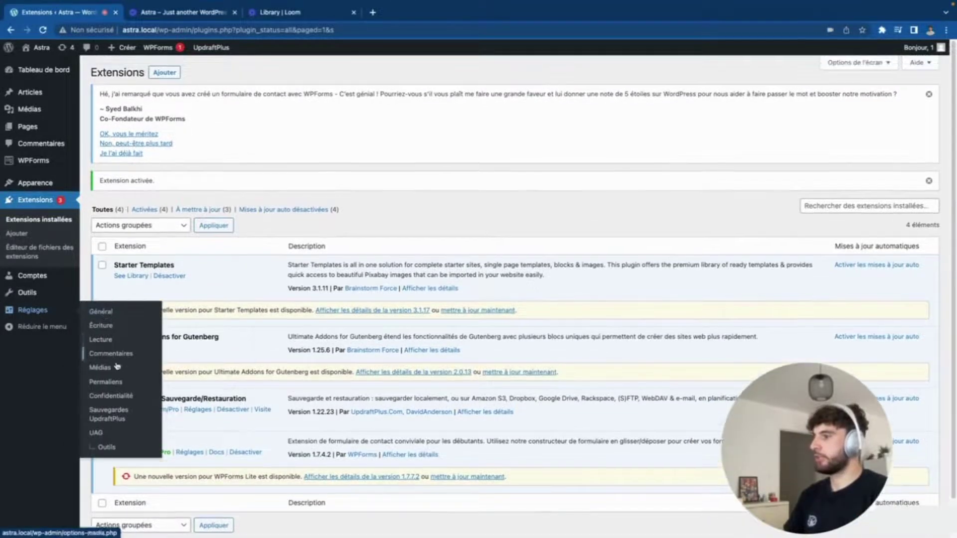
pyautogui.click(109, 413)
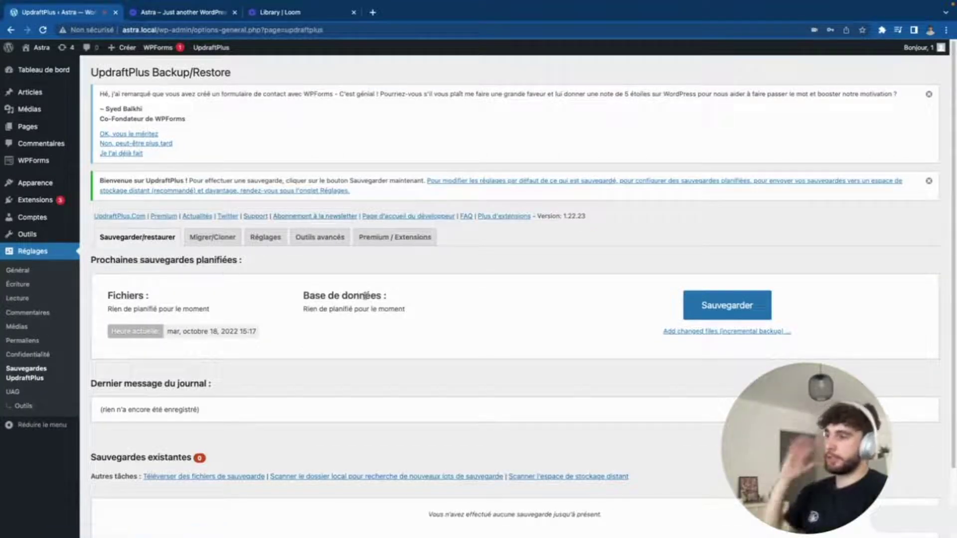
pyautogui.scroll(-1, 307, 243)
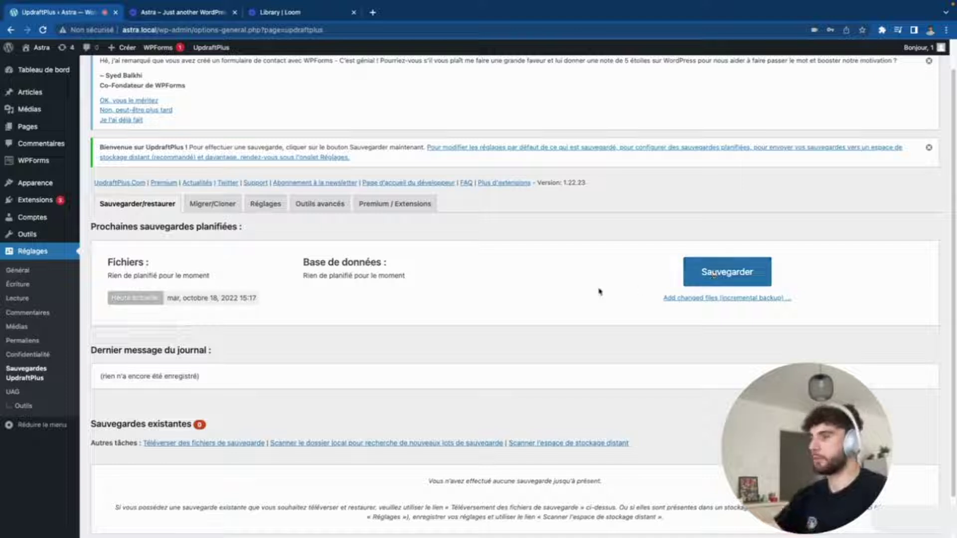
pyautogui.scroll(-1, 448, 274)
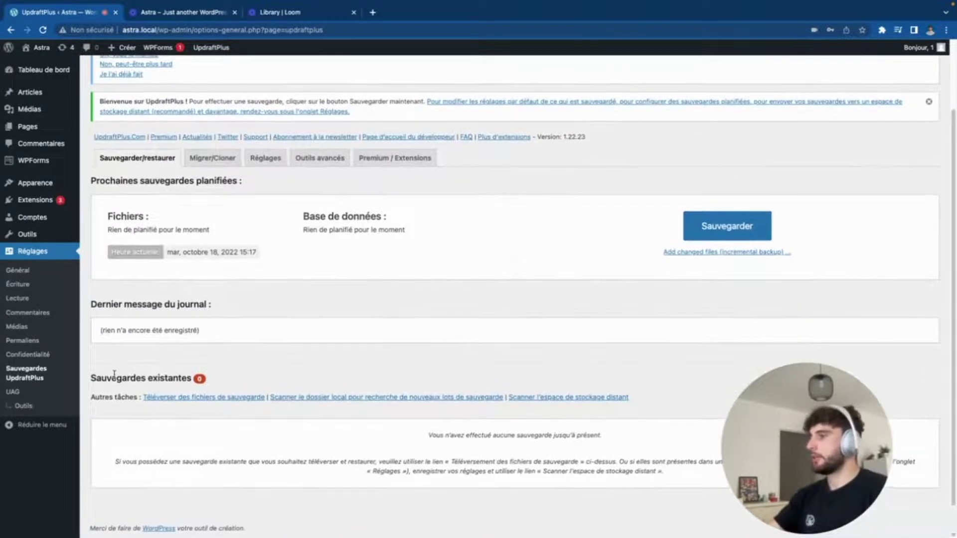
pyautogui.moveTo(88, 379); pyautogui.dragTo(213, 380)
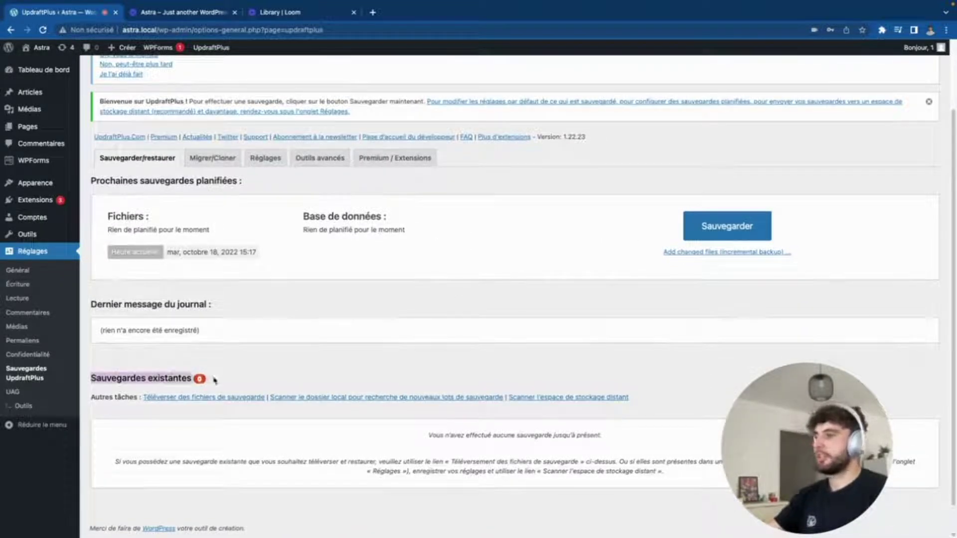
pyautogui.click(223, 381)
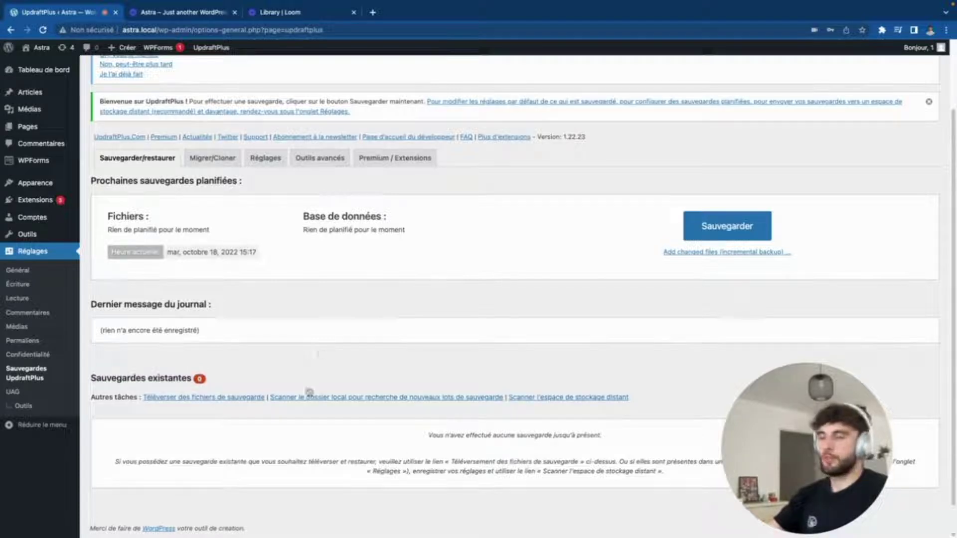
# Step: Open the UpdraftPlus settings and examine the file backup frequency options and the number of scheduled backups to retain
pyautogui.click(283, 161)
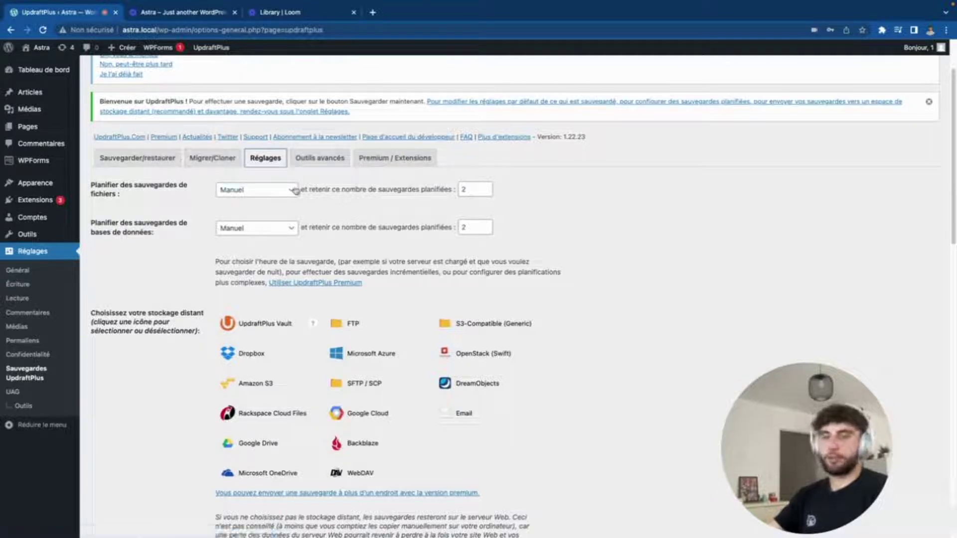
pyautogui.scroll(-1, 297, 190)
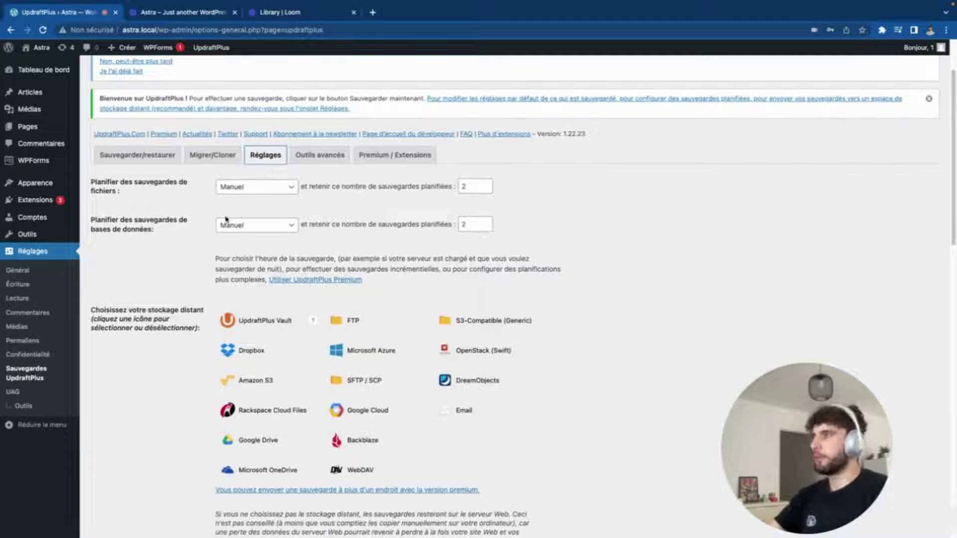
pyautogui.moveTo(92, 180); pyautogui.dragTo(129, 191)
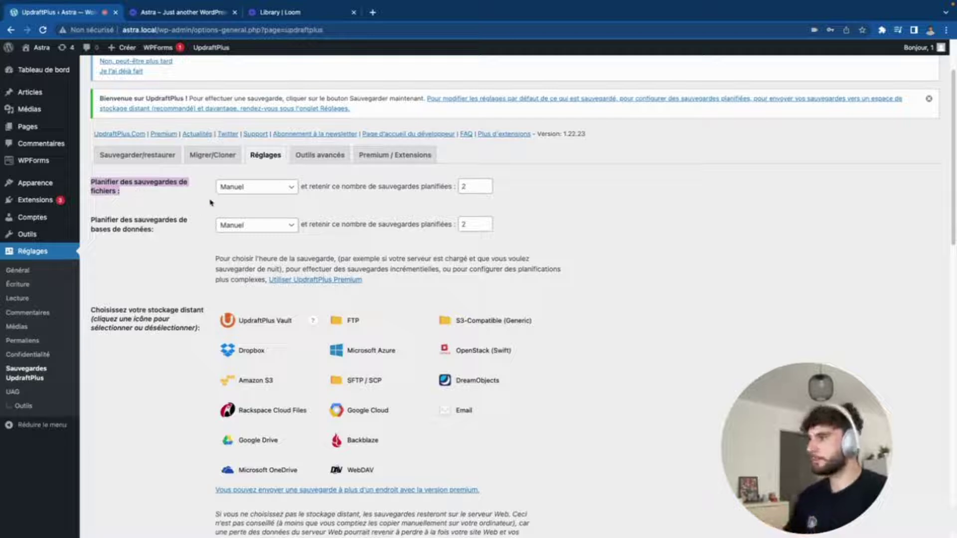
pyautogui.click(233, 188)
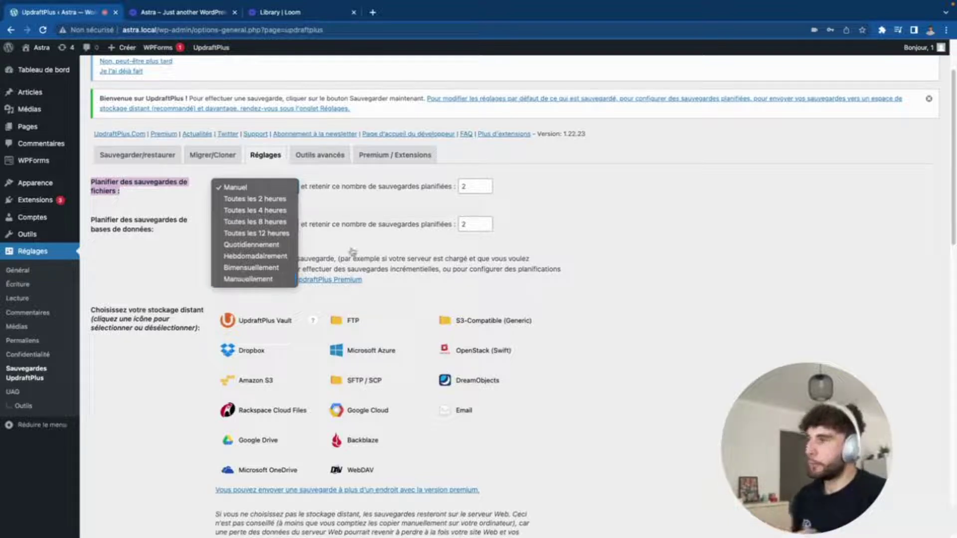
pyautogui.click(360, 182)
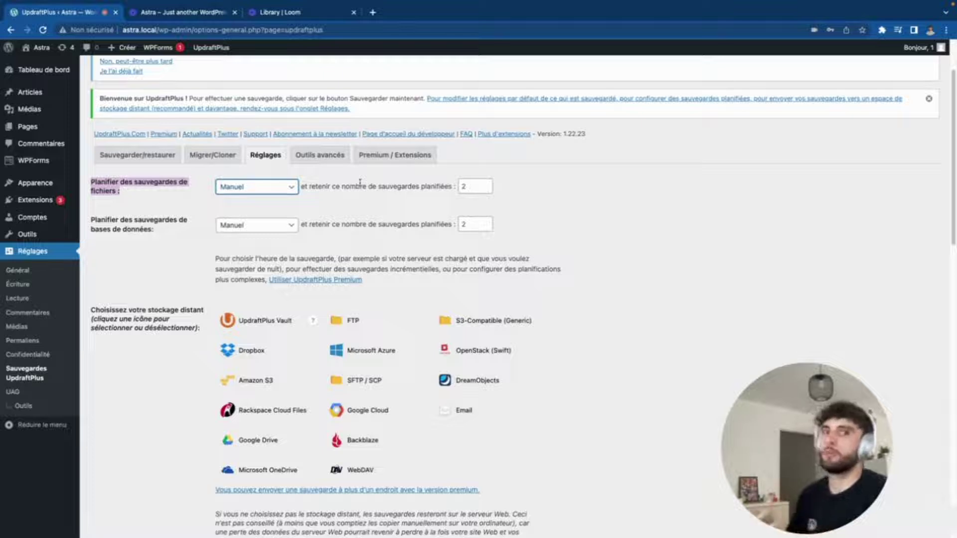
pyautogui.click(258, 190)
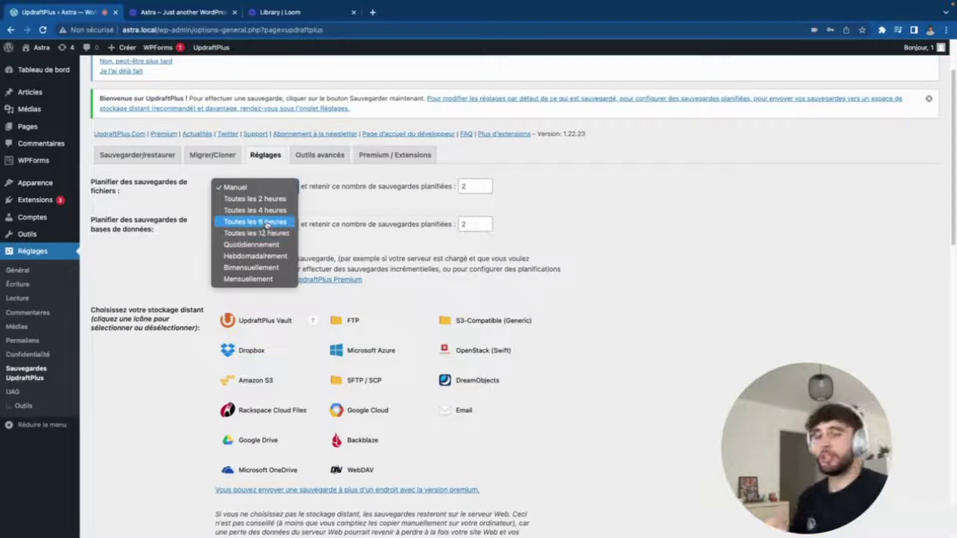
pyautogui.click(372, 214)
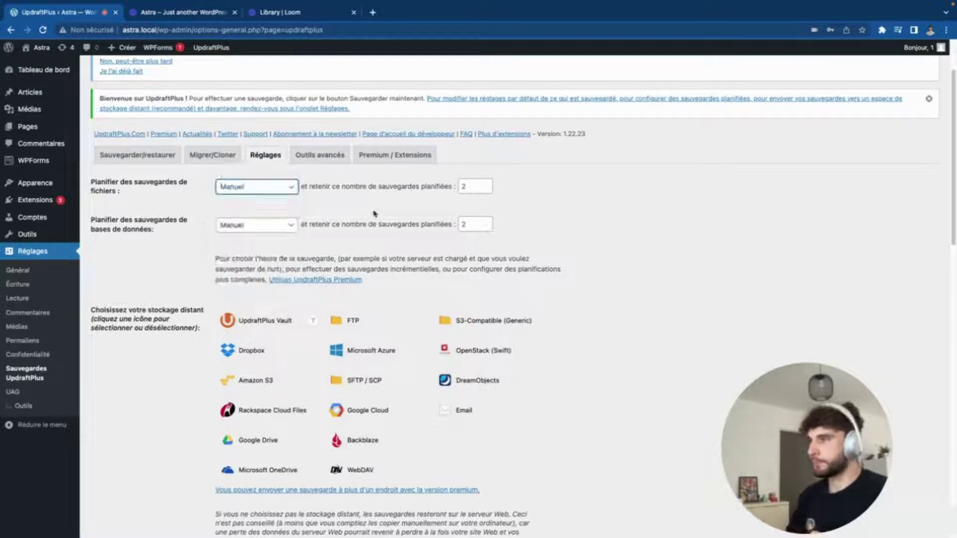
pyautogui.click(474, 188)
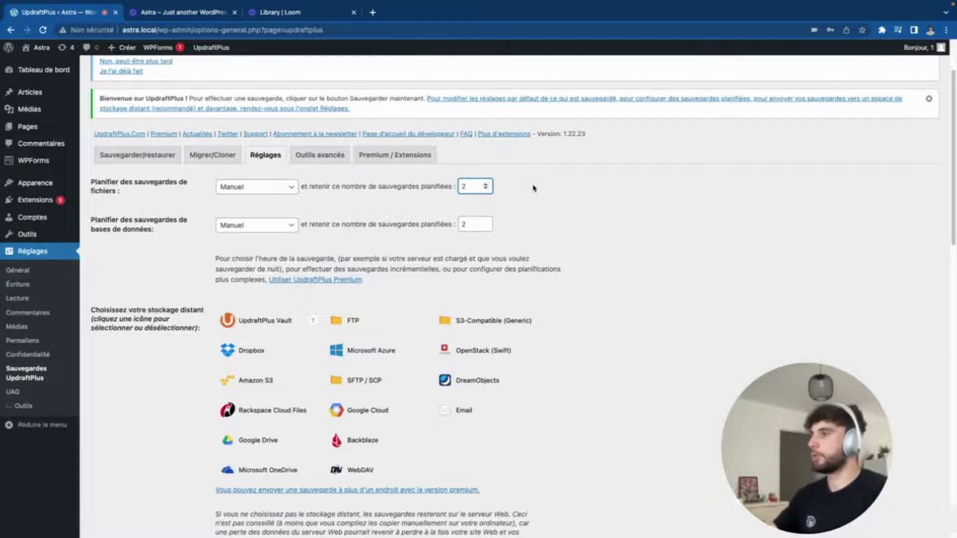
# Step: Choose Google Drive as the remote storage for the backups
pyautogui.scroll(-2, 172, 262)
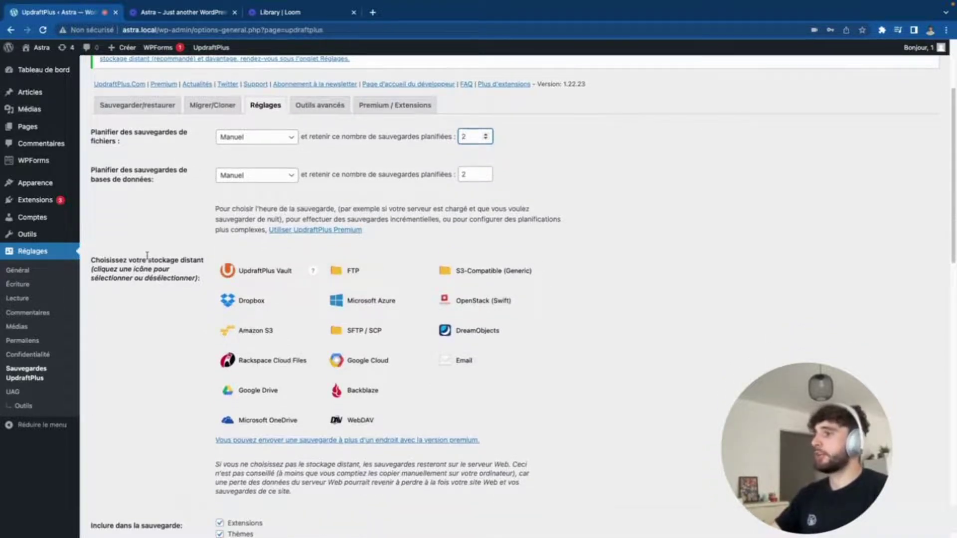
pyautogui.scroll(-3, 147, 255)
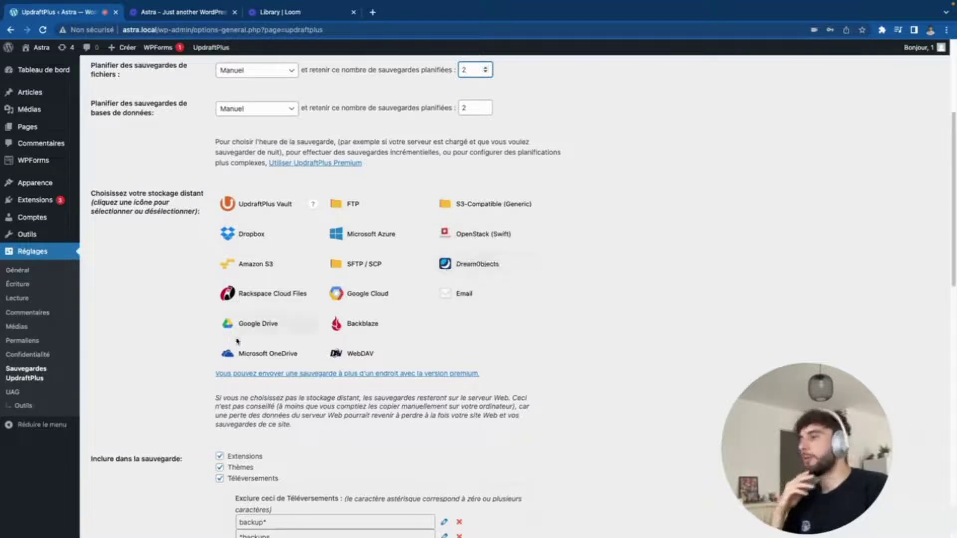
pyautogui.scroll(-1, 477, 282)
pyautogui.scroll(-2, 484, 279)
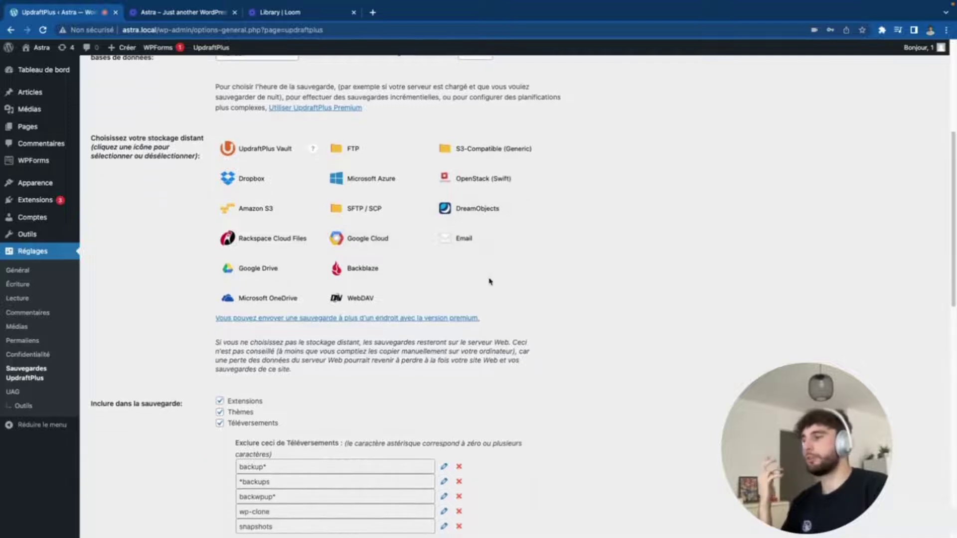
pyautogui.click(279, 268)
pyautogui.scroll(-1, 400, 288)
pyautogui.scroll(-3, 399, 289)
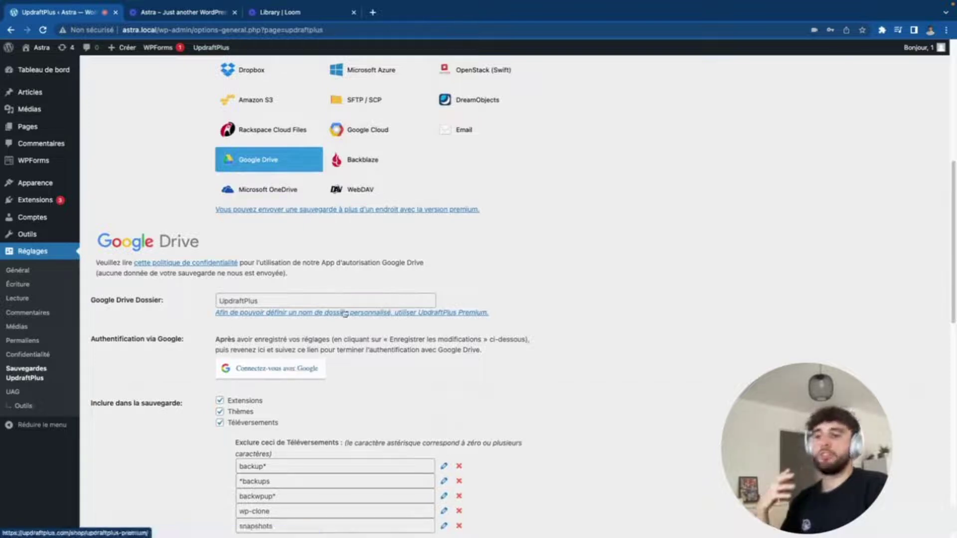
# Step: Review the Google Drive folder name, the Google authentication option and the content included in the backup
pyautogui.doubleClick(284, 301)
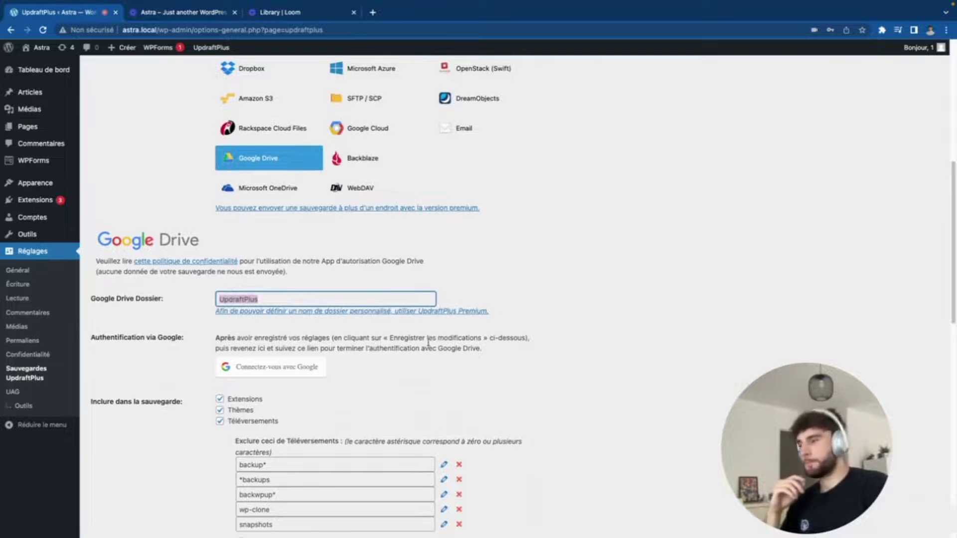
pyautogui.scroll(-3, 423, 308)
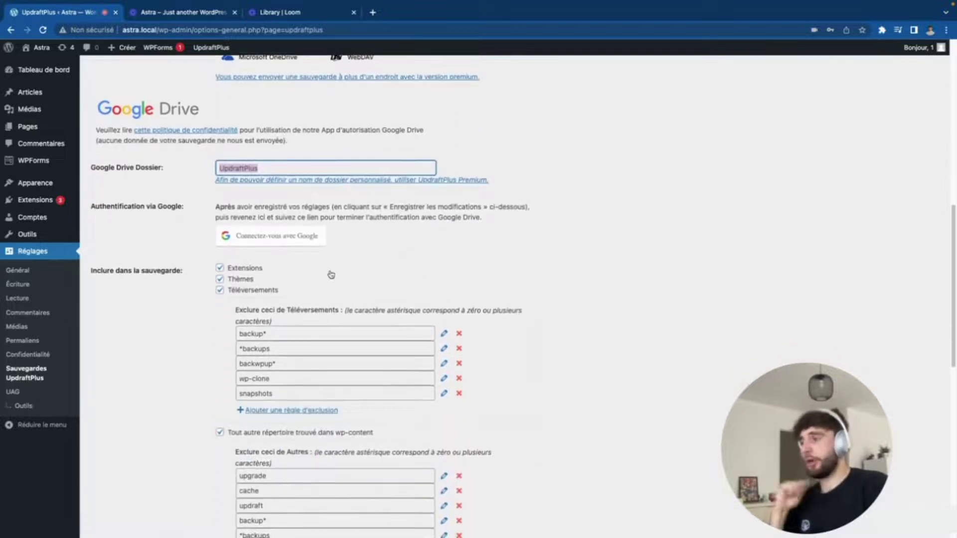
pyautogui.click(189, 272)
pyautogui.moveTo(189, 272); pyautogui.dragTo(209, 271)
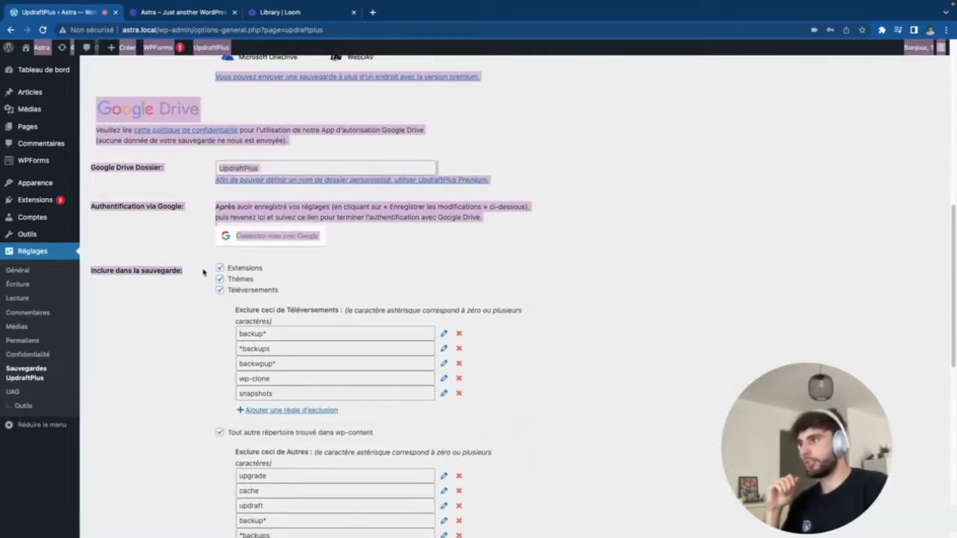
pyautogui.click(204, 273)
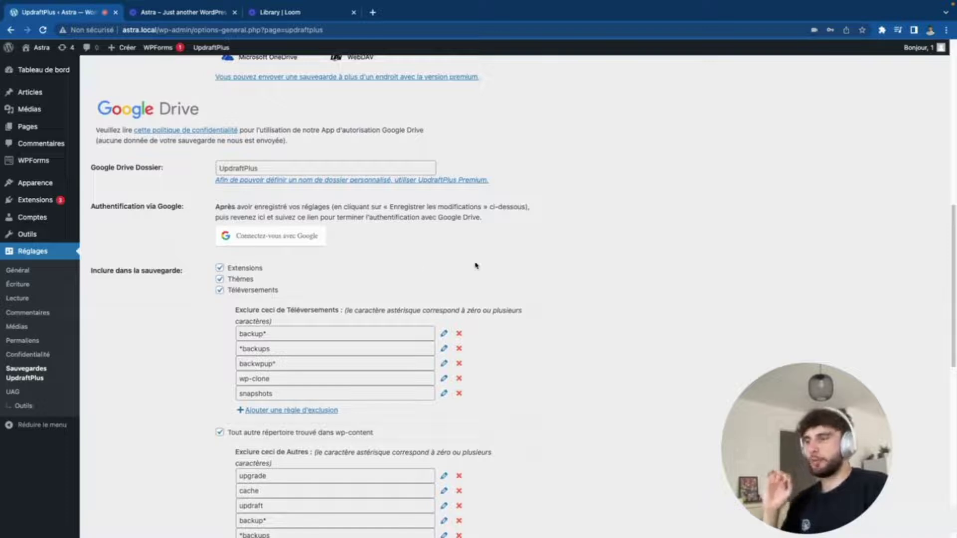
pyautogui.scroll(-1, 297, 273)
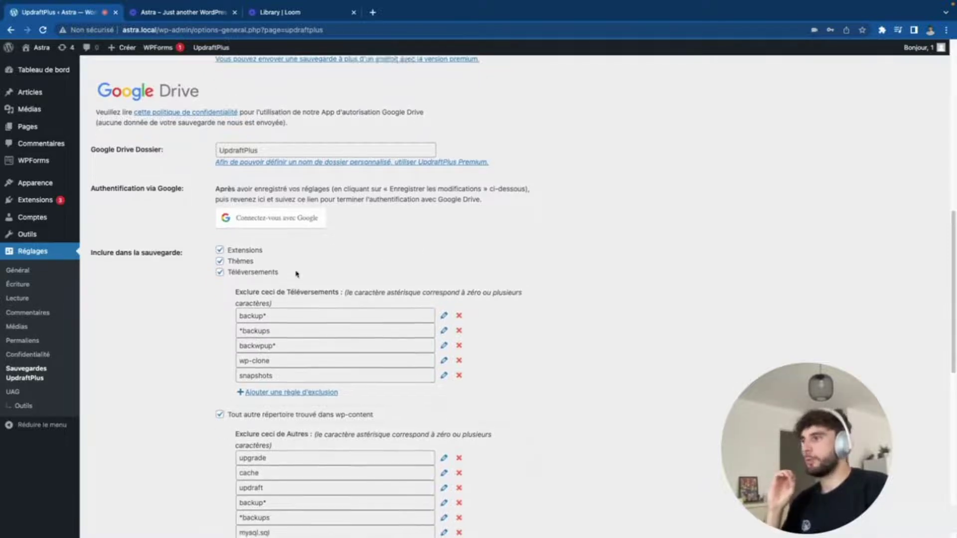
# Step: Review the backup inclusion and exclusion rules and enable the simple e-mail report to the site administrator's address
pyautogui.scroll(-1, 279, 259)
pyautogui.scroll(-1, 257, 239)
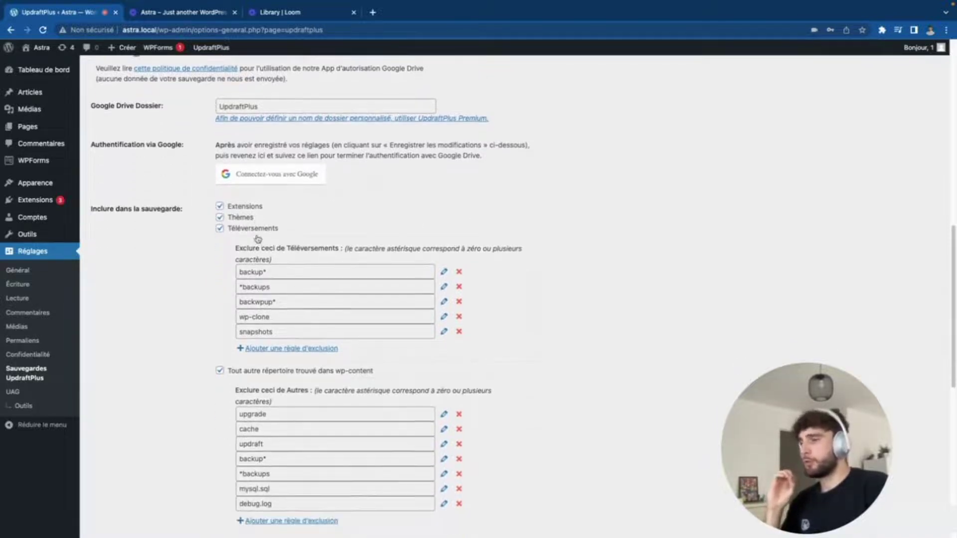
pyautogui.scroll(-10, 257, 239)
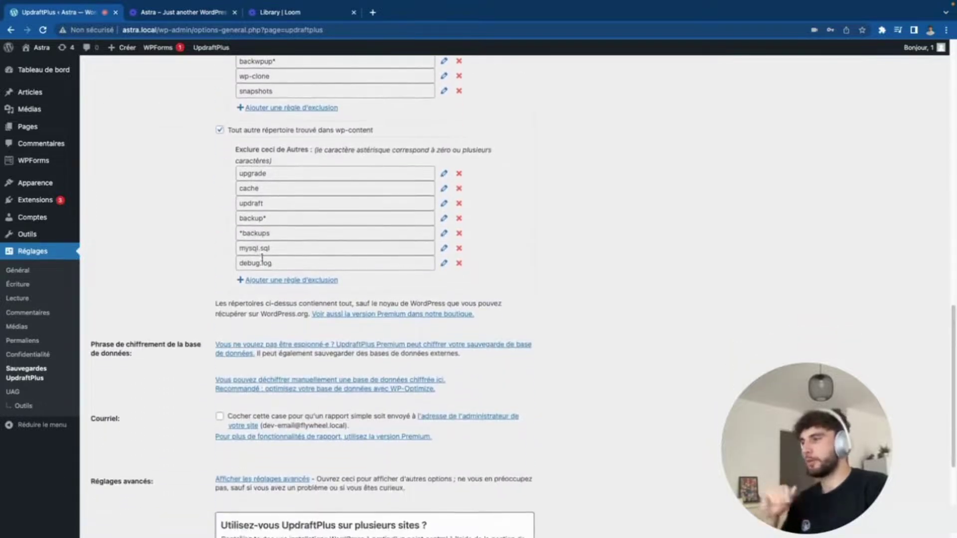
pyautogui.scroll(-4, 135, 301)
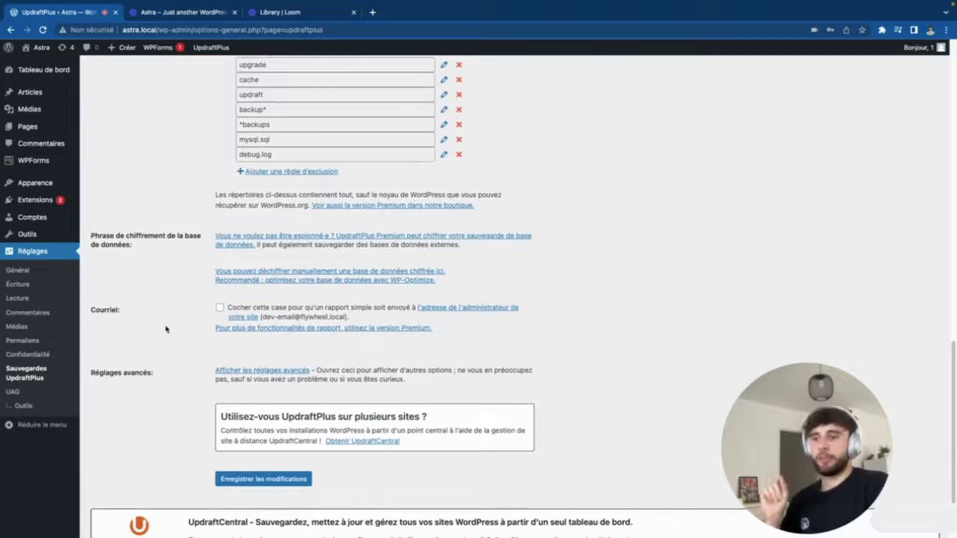
pyautogui.click(219, 308)
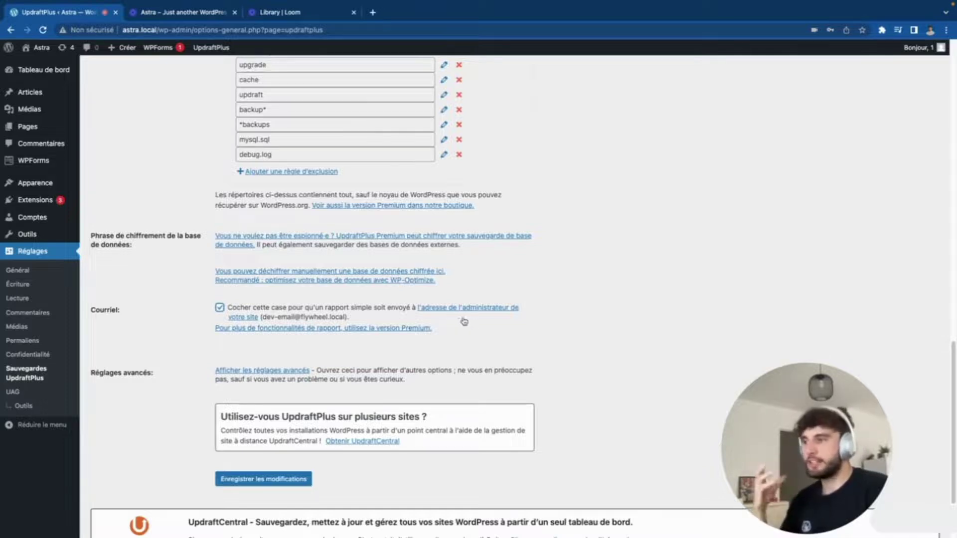
# Step: Check the backup schedules and Google Drive selection, and save the UpdraftPlus settings
pyautogui.scroll(-1, 460, 321)
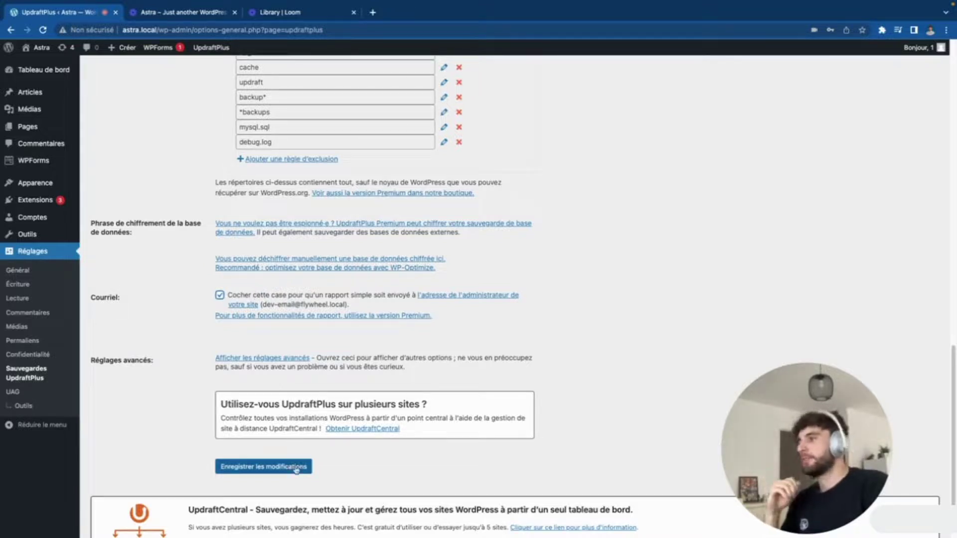
pyautogui.click(296, 467)
pyautogui.scroll(10, 287, 299)
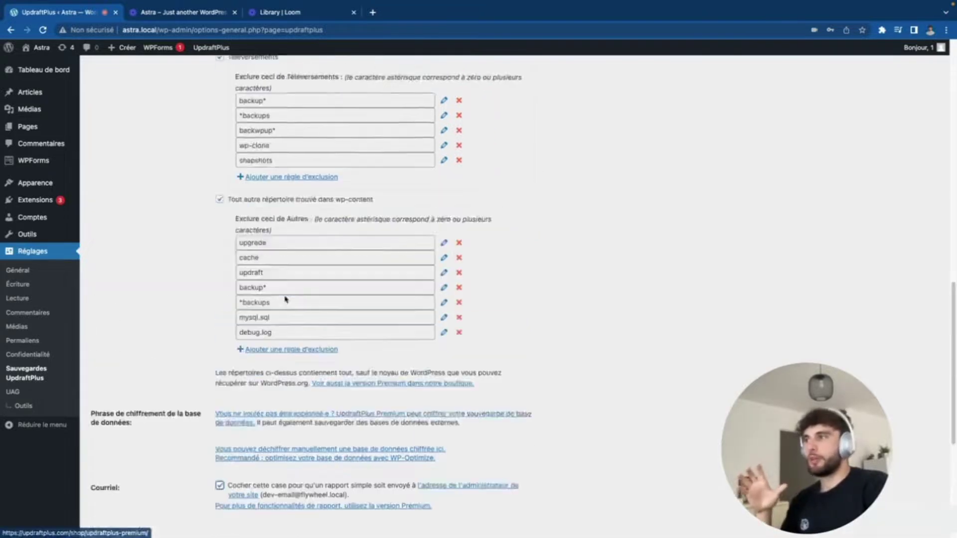
pyautogui.scroll(5, 318, 238)
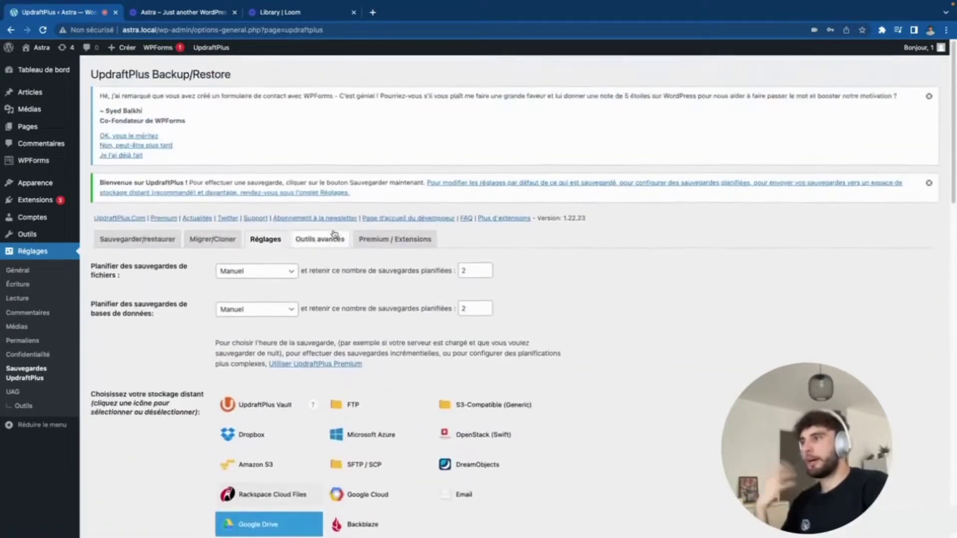
pyautogui.scroll(-8, 334, 241)
pyautogui.scroll(-12, 333, 240)
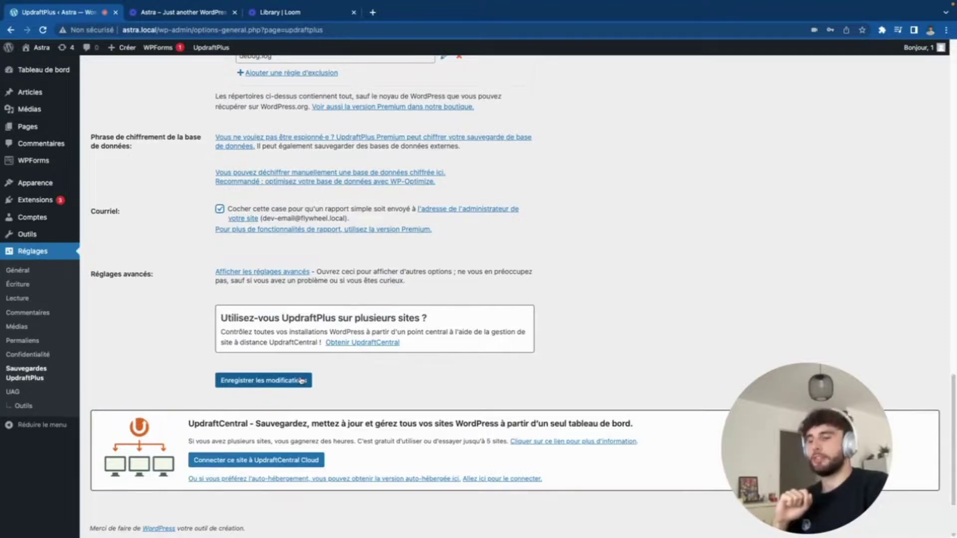
pyautogui.click(301, 380)
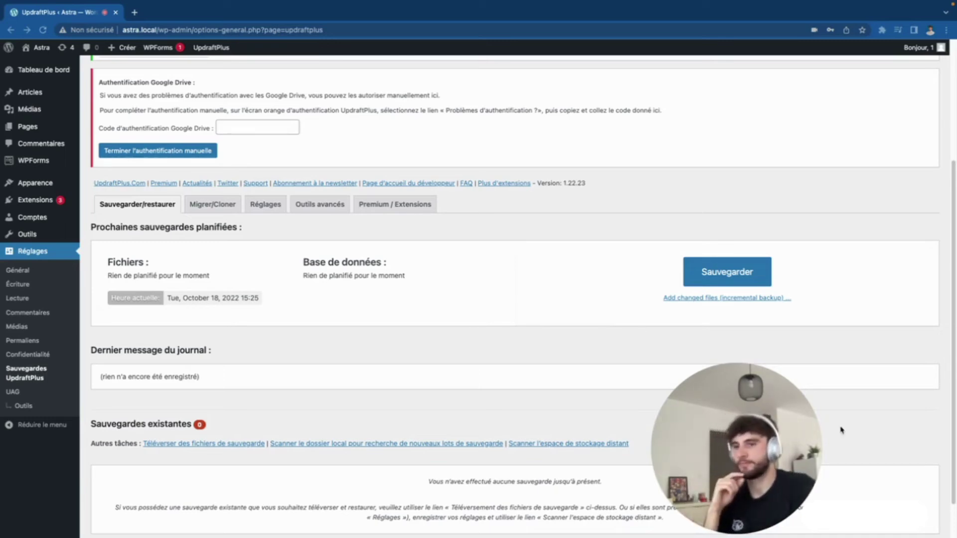
pyautogui.scroll(-1, 869, 443)
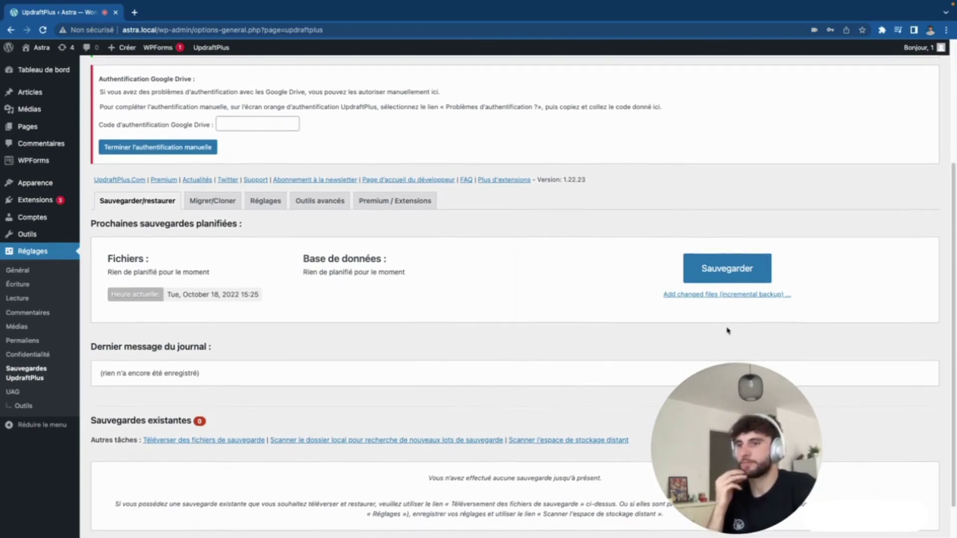